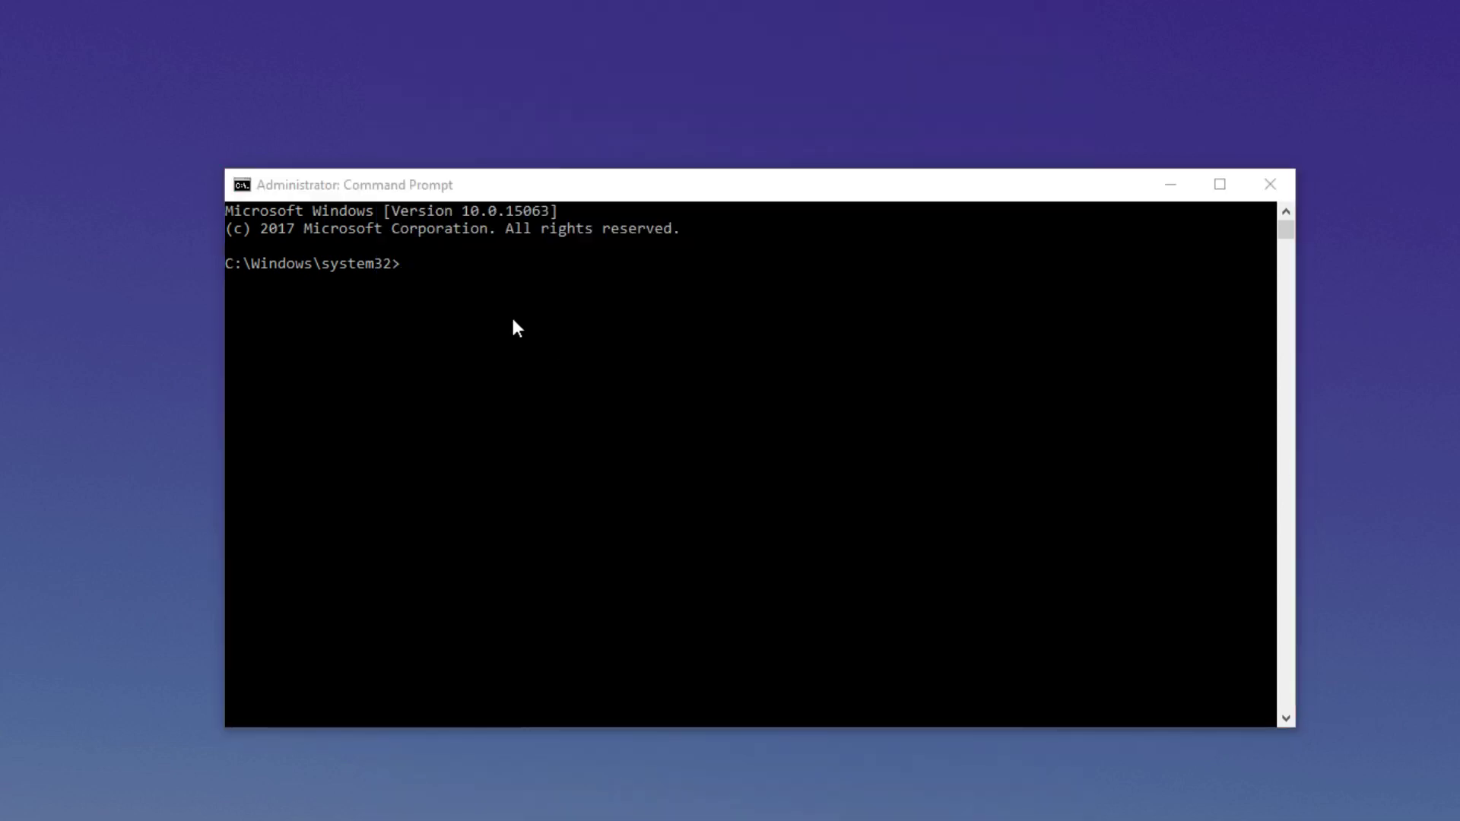
- Focus the Administrator Command Prompt window to enter the sfc/scannow command
left_click(421, 273)
type("sfc/scannow")
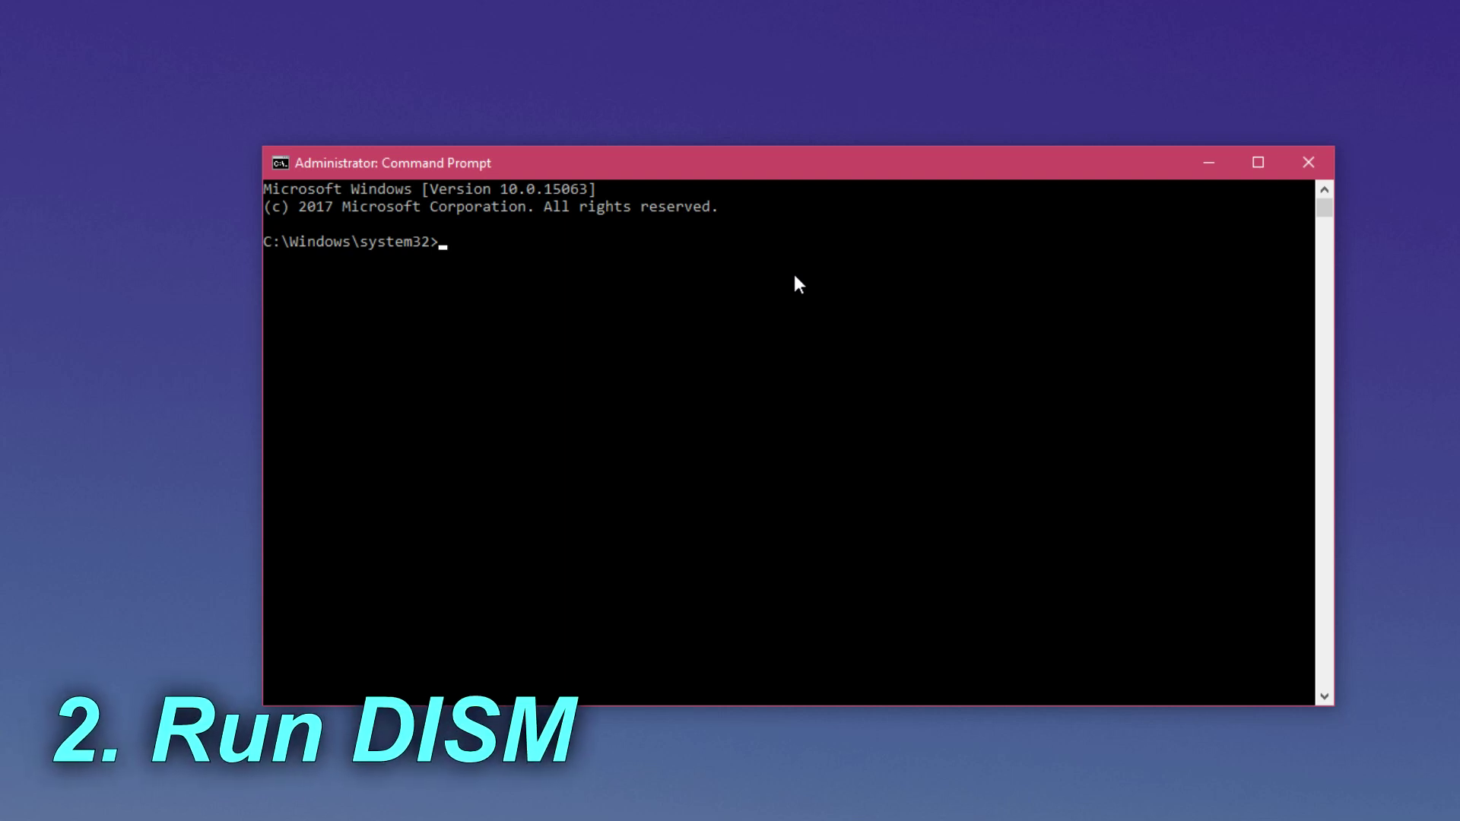
type("DISM /Online /Cleanup-Image /RestoreHealth")
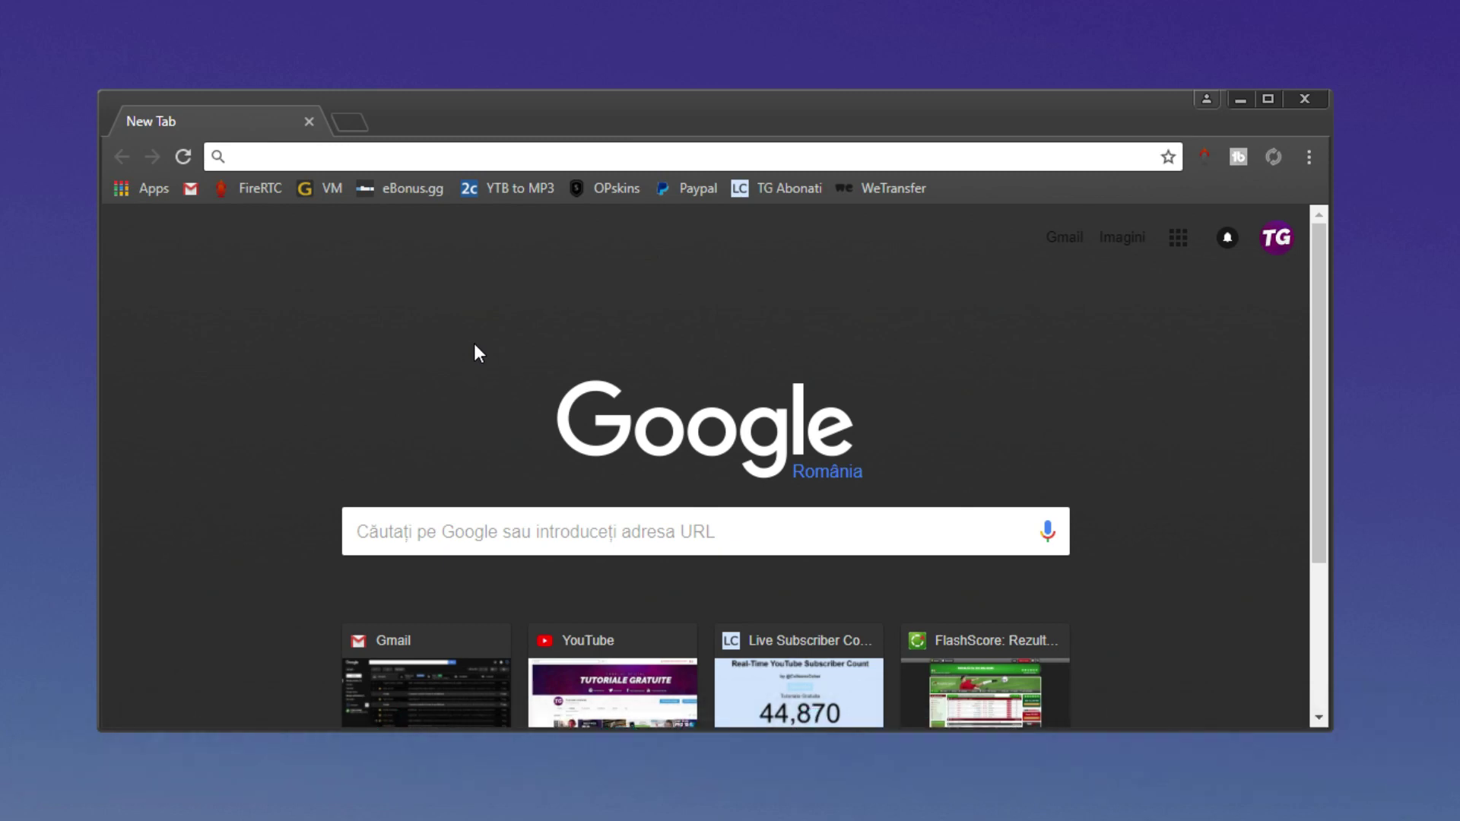
left_click(352, 155)
type("http://www.dll-files.com/")
key("Return")
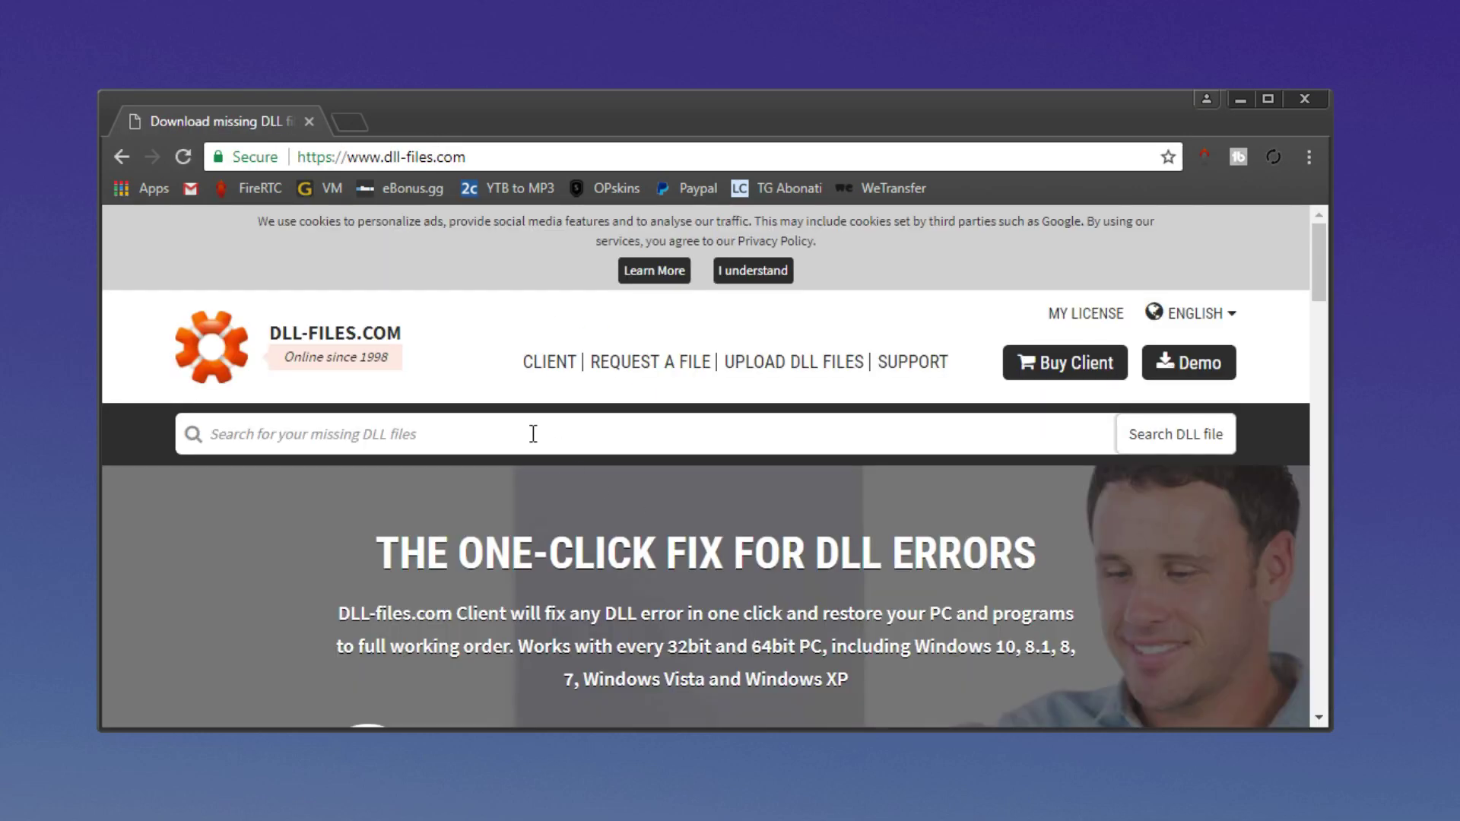
scroll(612, 494, "down", 2)
scroll(613, 493, "down", 2)
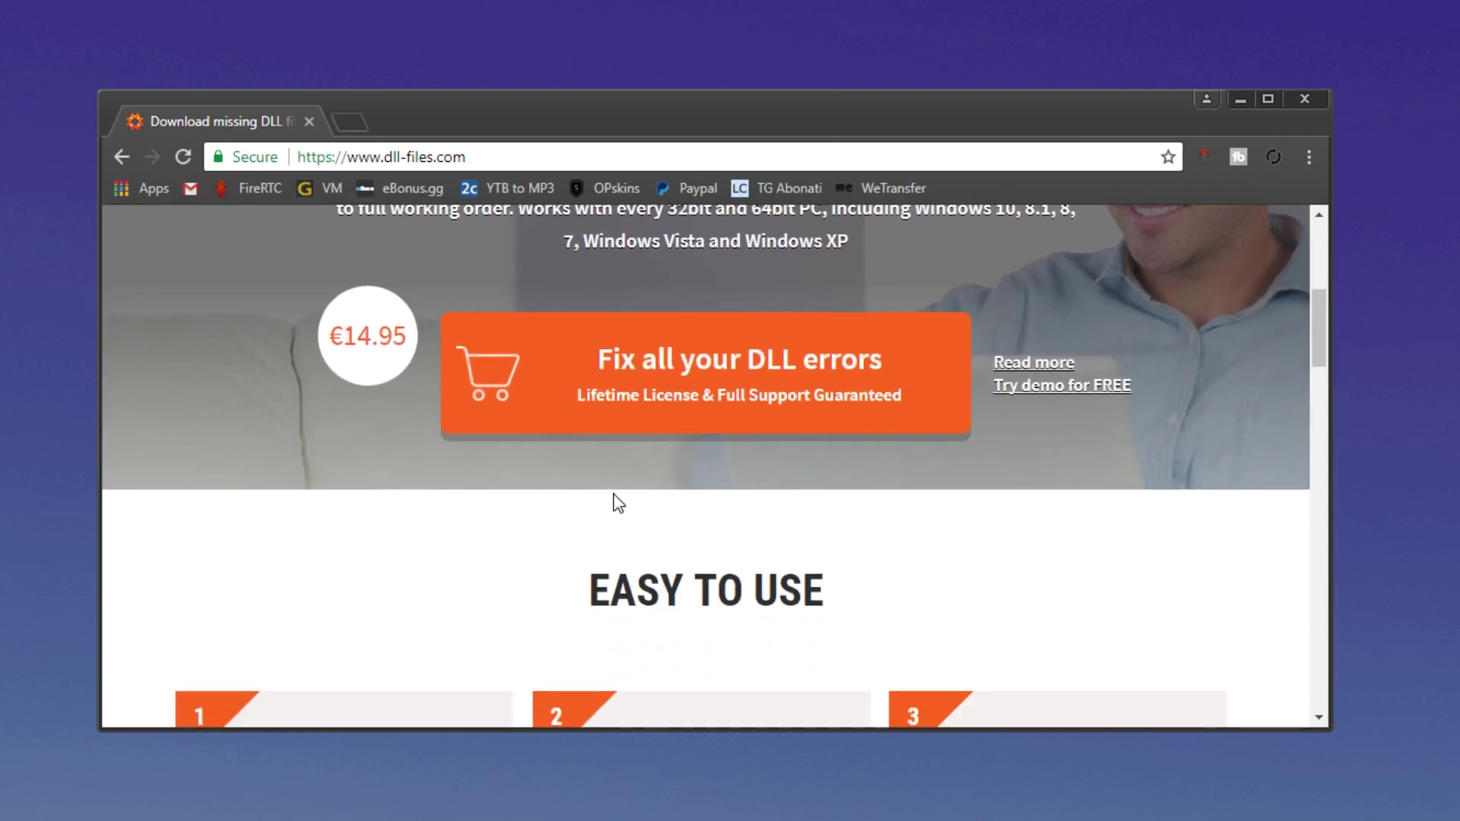
scroll(620, 499, "up", 2)
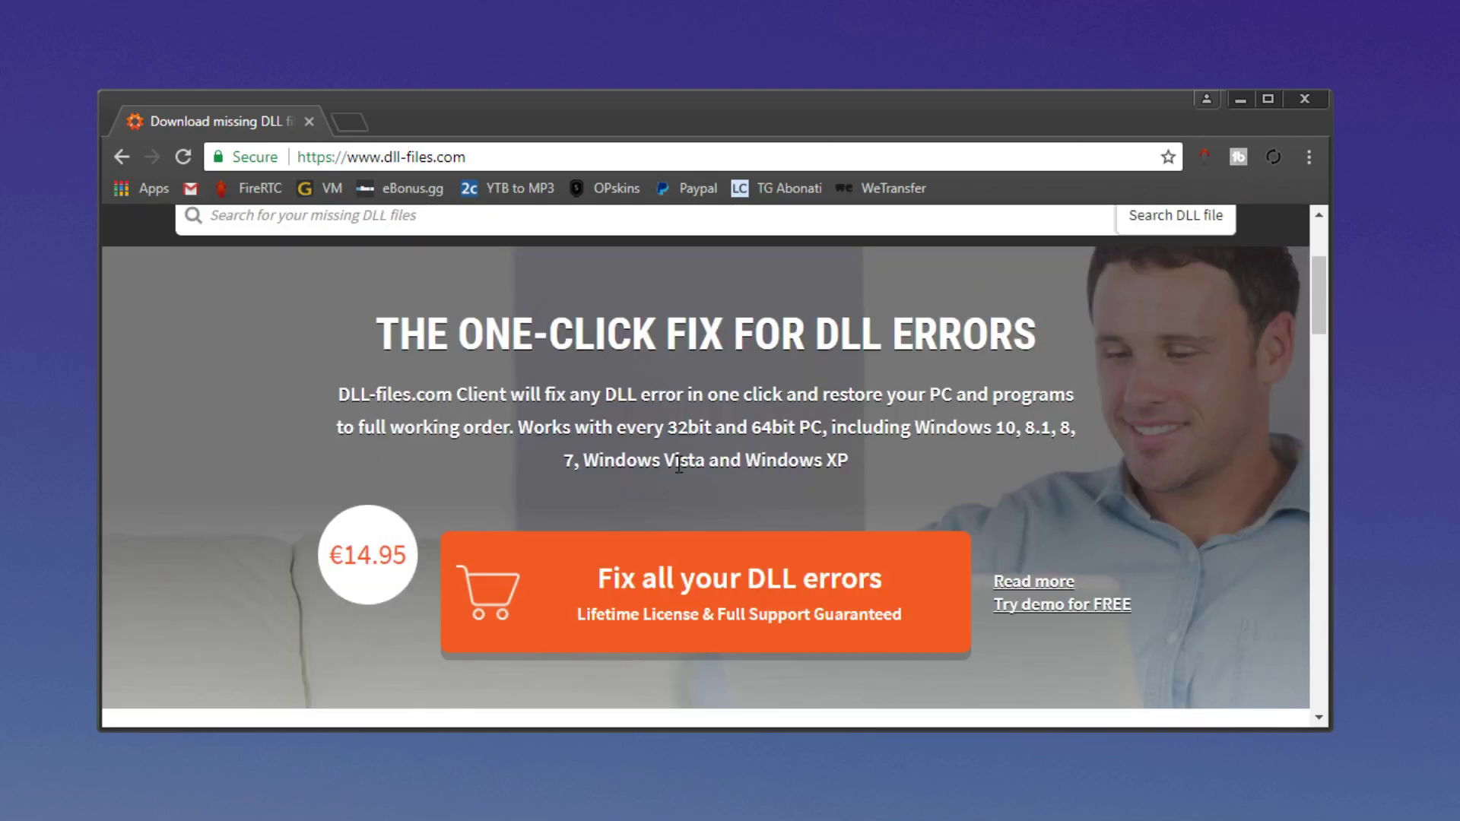